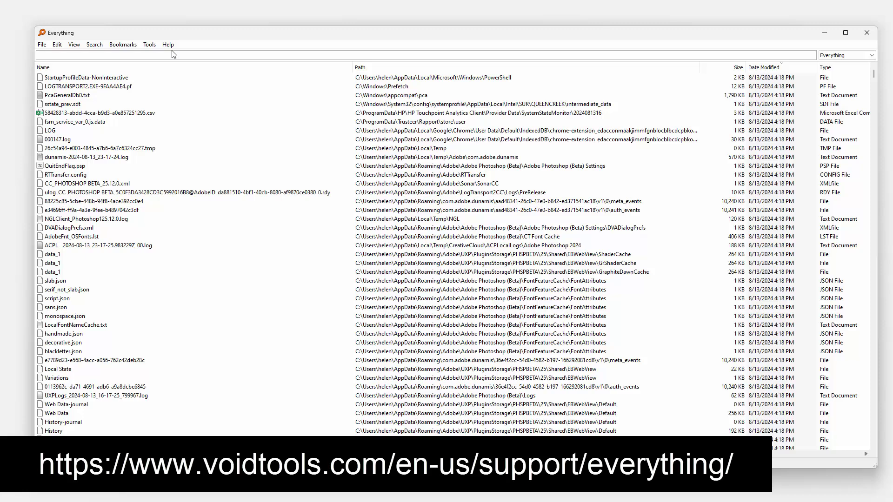
Filter Everything to .psw files and sort them by Date Modified, newest first.
text(.psw)
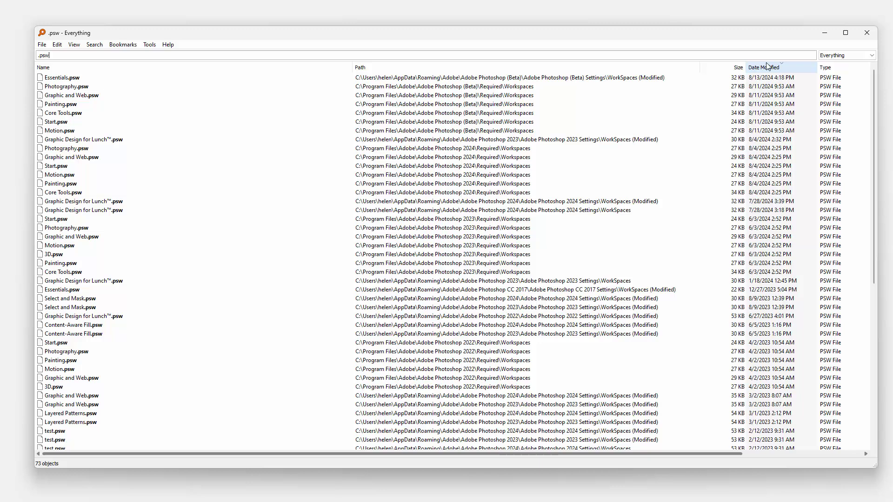
click(767, 67)
click(767, 67)
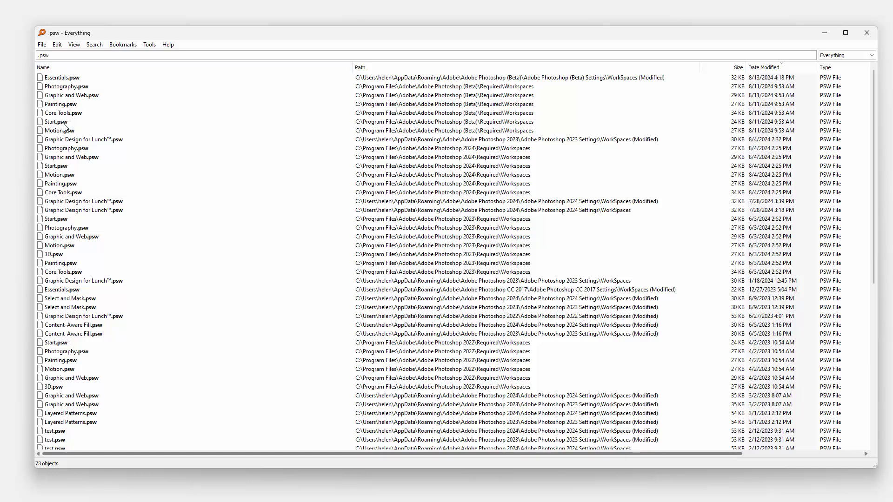
Select Graphic Design for Lunch™.psw from the Photoshop 2023 settings and bring up its context menu.
click(60, 140)
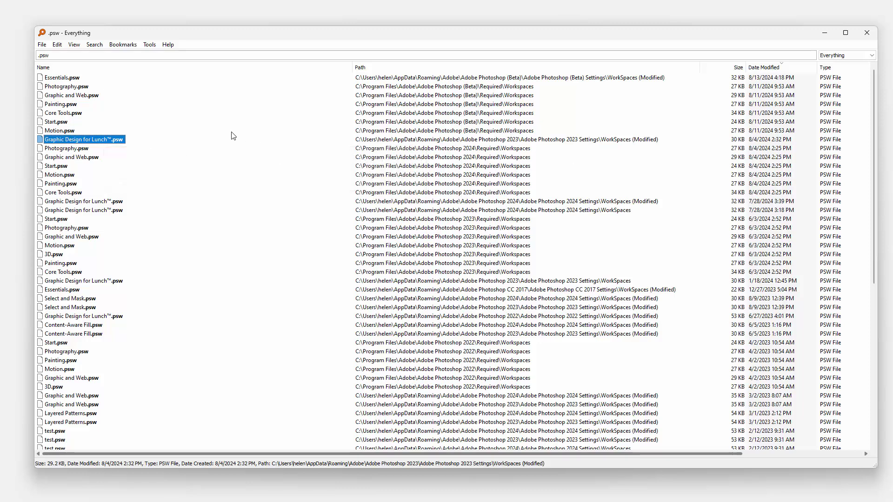
double_click(68, 143)
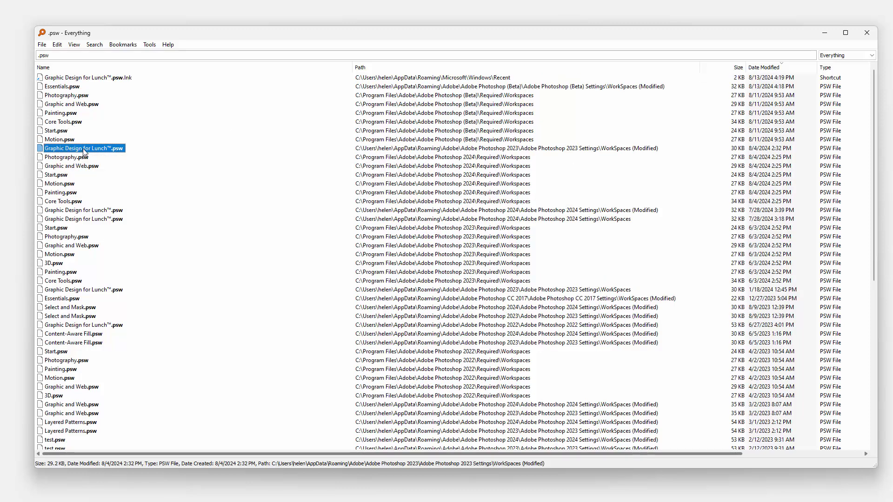
right_click(84, 149)
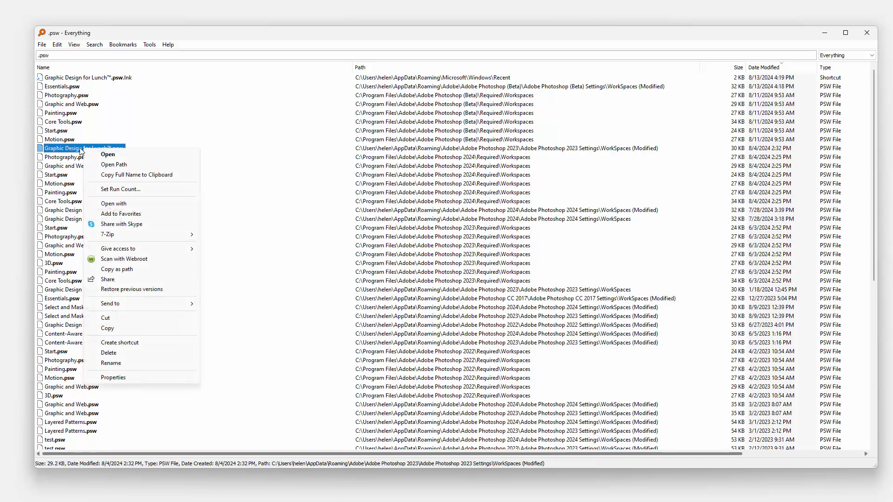
Open the WorkSpaces (Modified) folder via Open Path and copy Graphic Design for Lunch™.psw.
click(113, 165)
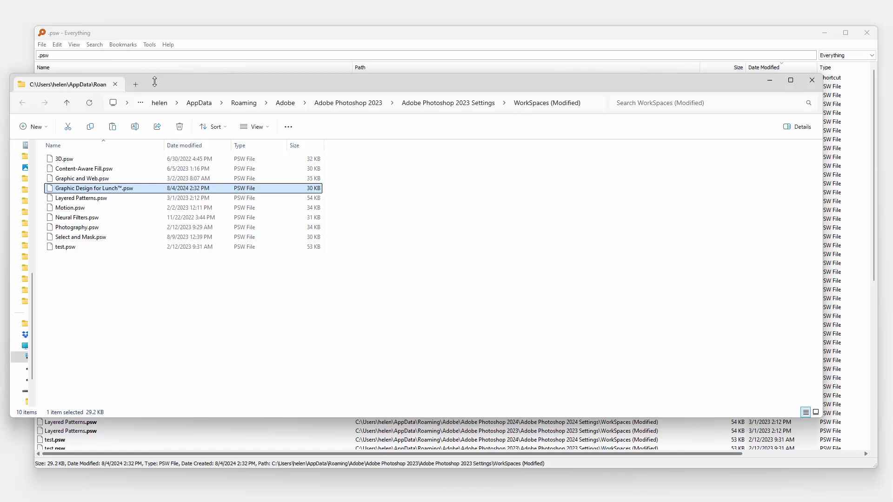
drag(149, 86, 155, 54)
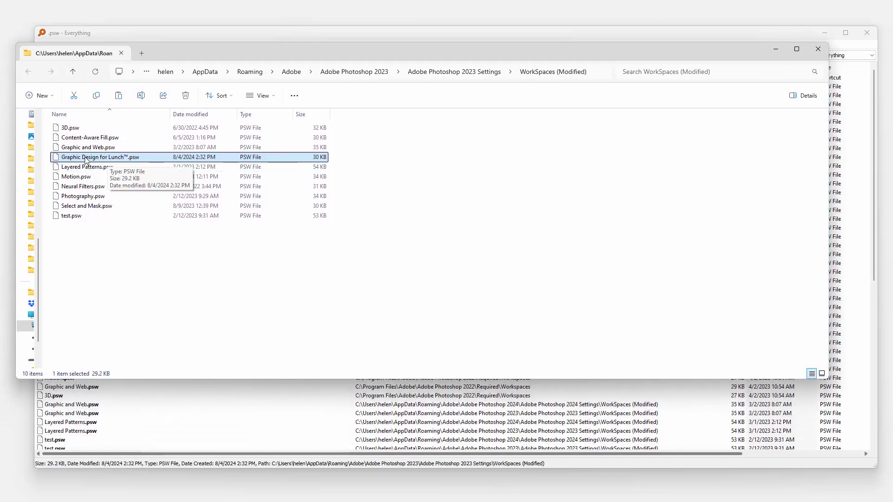
right_click(86, 158)
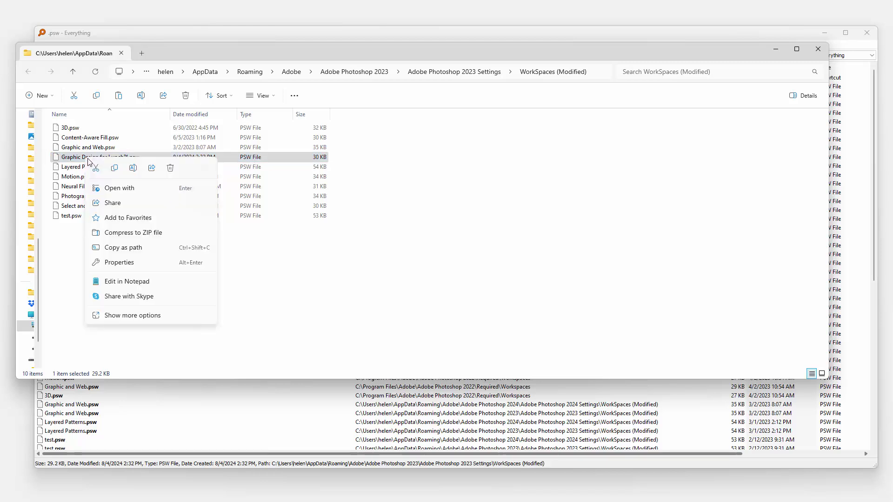
click(116, 170)
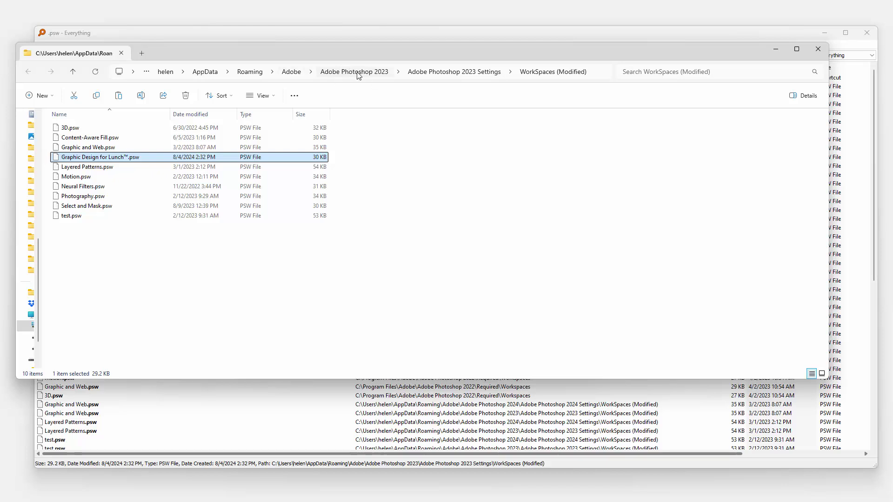
Paste Graphic Design for Lunch™.psw into Adobe Photoshop (Beta) > Adobe Photoshop (Beta) Settings > WorkSpaces.
click(292, 71)
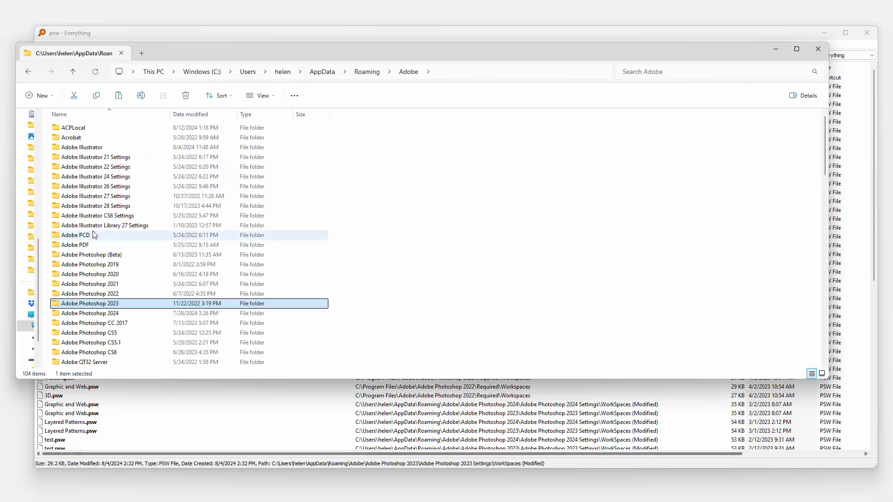
scroll(93, 242, down, 2)
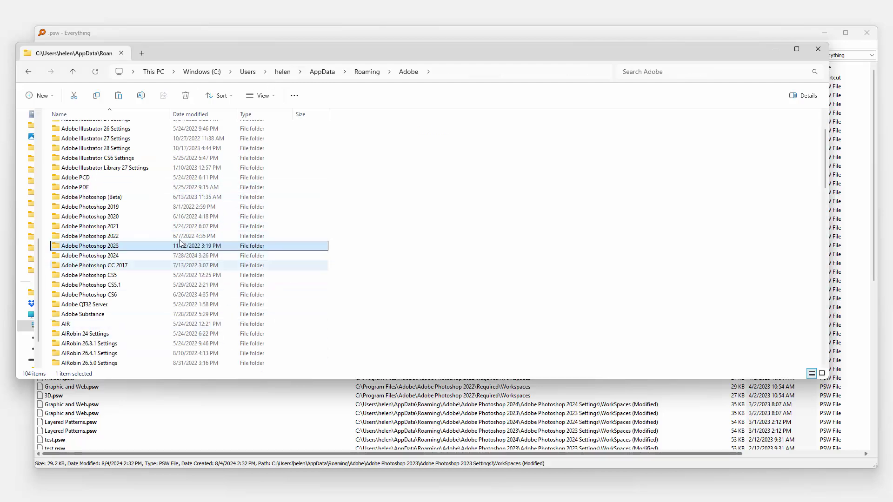
mouse_move(114, 199)
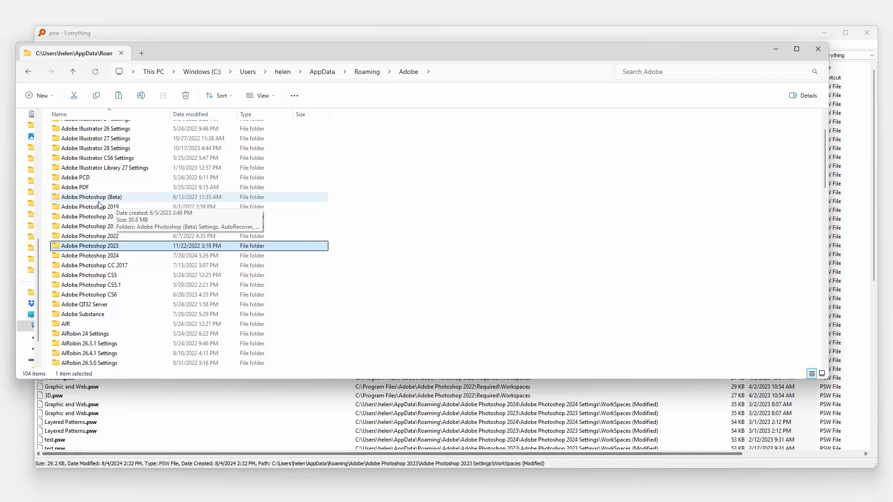
double_click(73, 198)
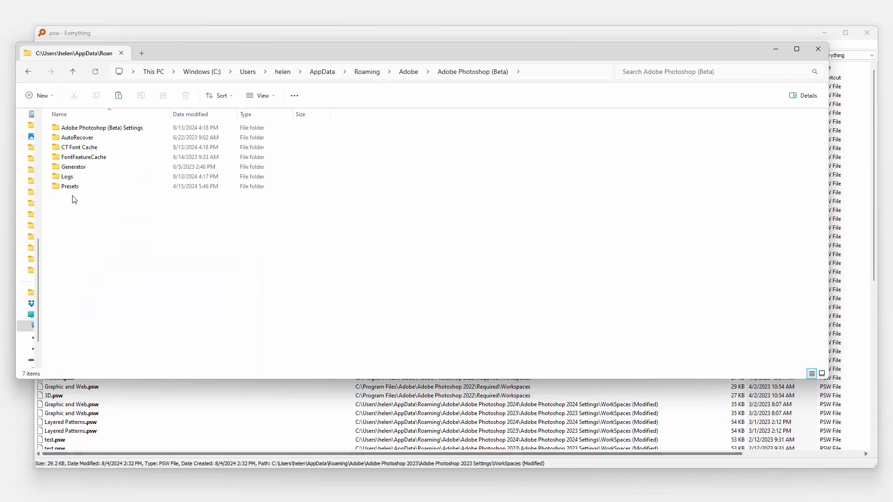
double_click(99, 131)
mouse_move(93, 159)
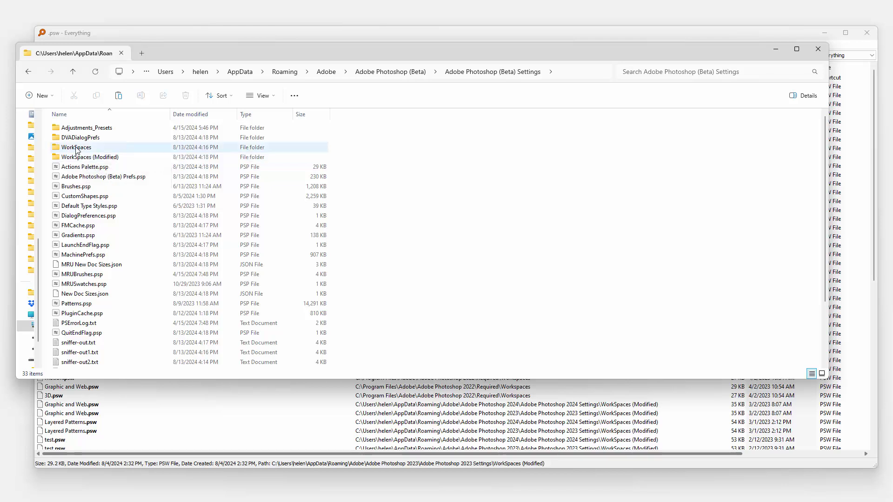
double_click(76, 148)
right_click(310, 259)
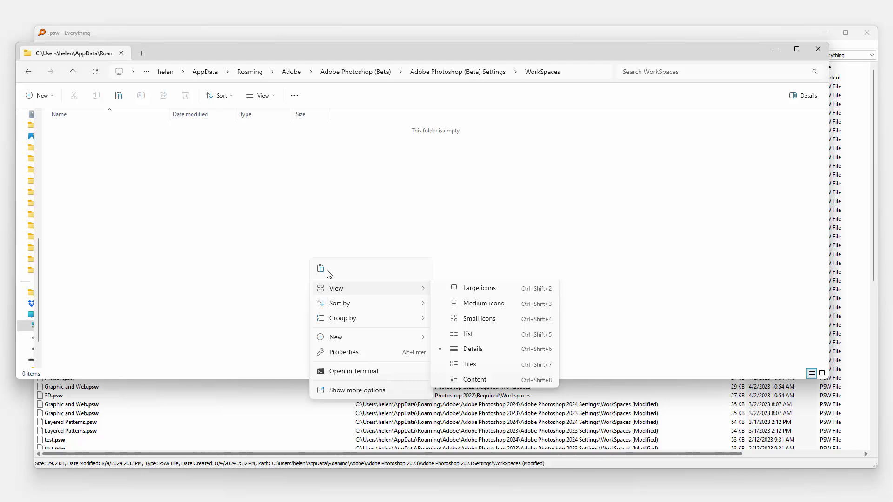
click(321, 268)
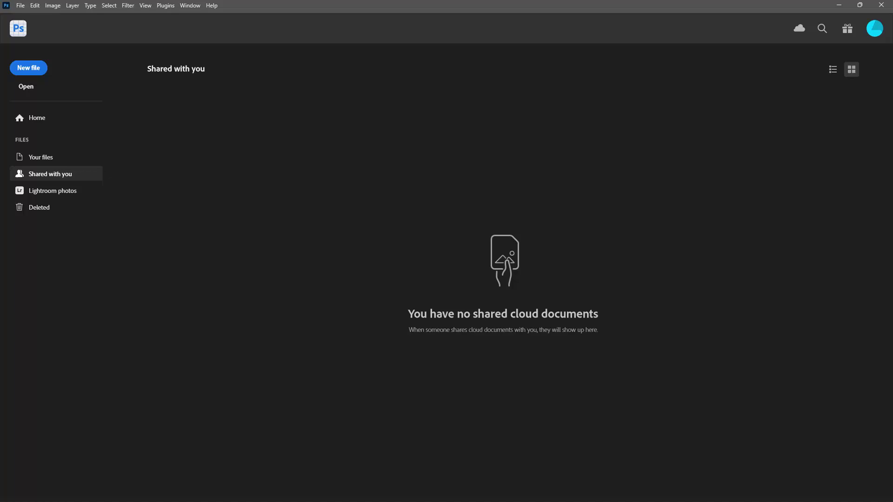
Create a blank 1920 × 1080 px document, Untitled-1, and dismiss the beta update notification.
click(30, 69)
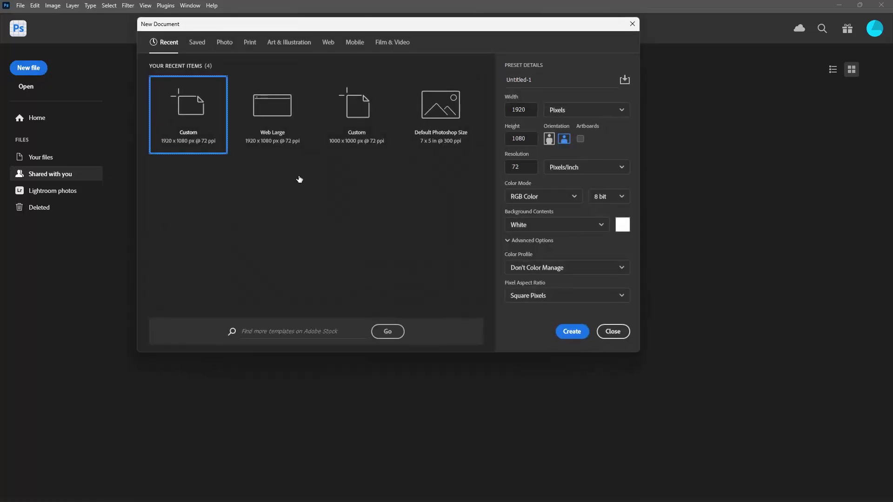
click(566, 331)
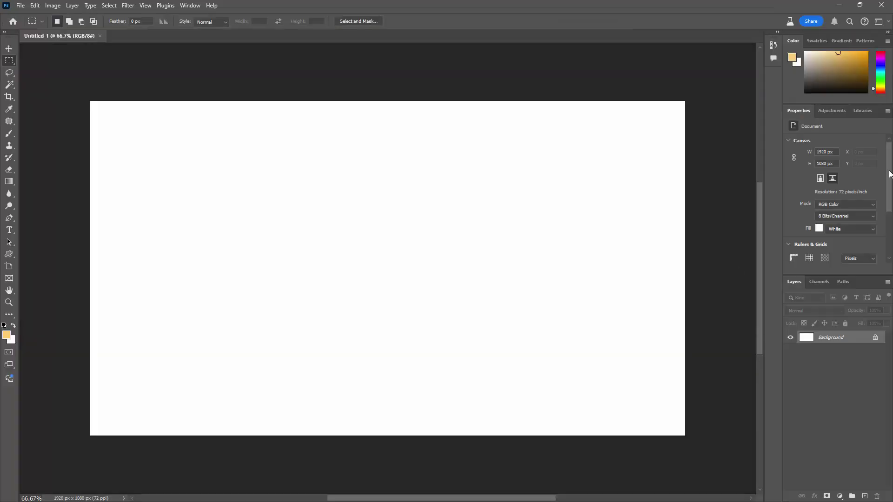
click(877, 61)
Activate the Graphic Design for Lunch™ workspace from the switcher and collapse its floating Layers panel.
click(879, 21)
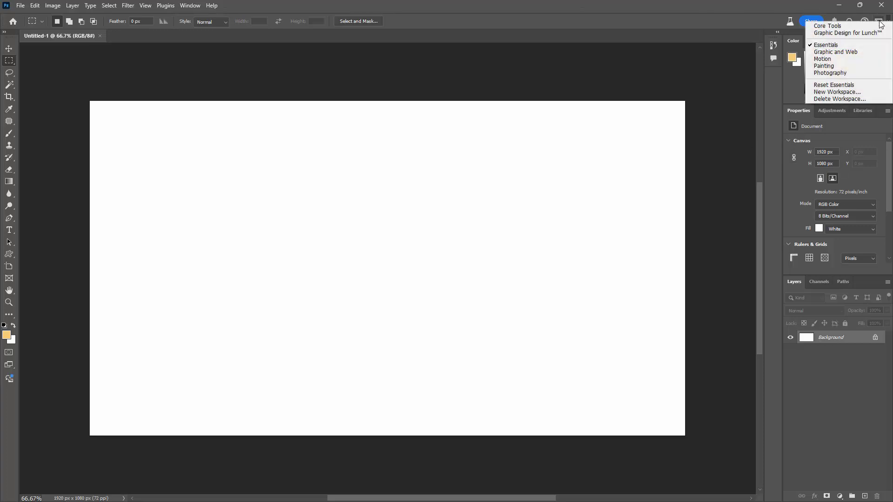
click(838, 33)
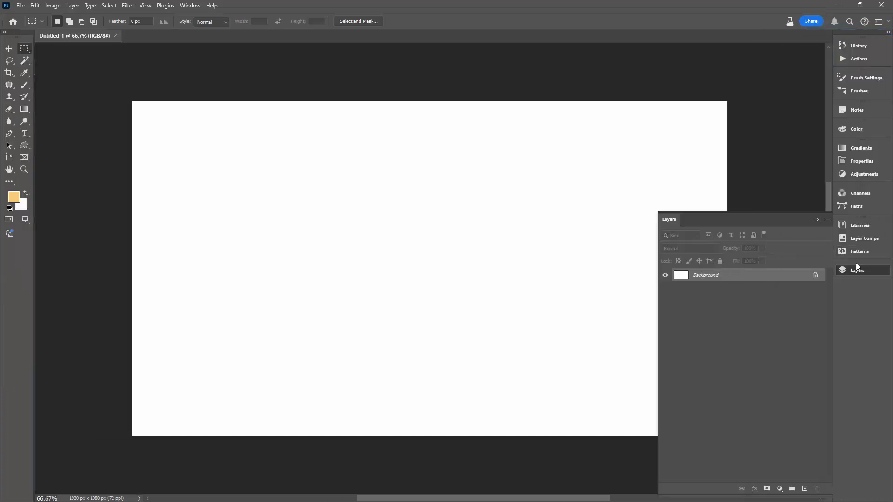
click(814, 219)
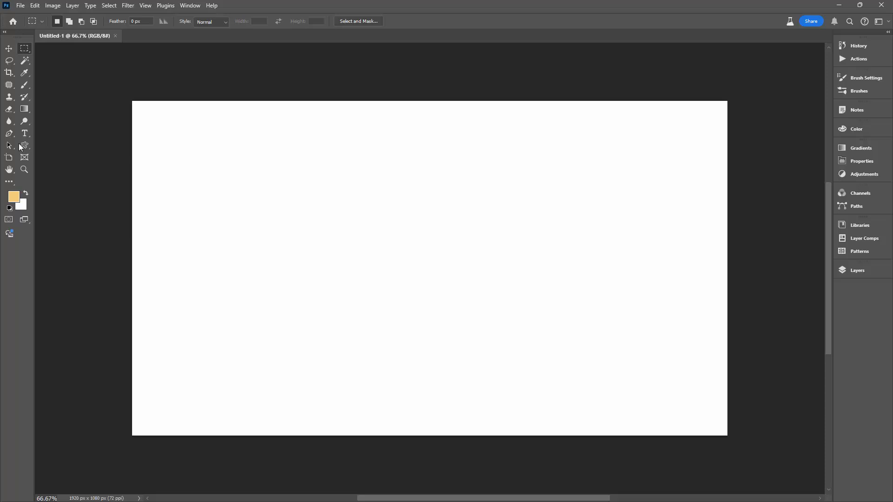
click(879, 22)
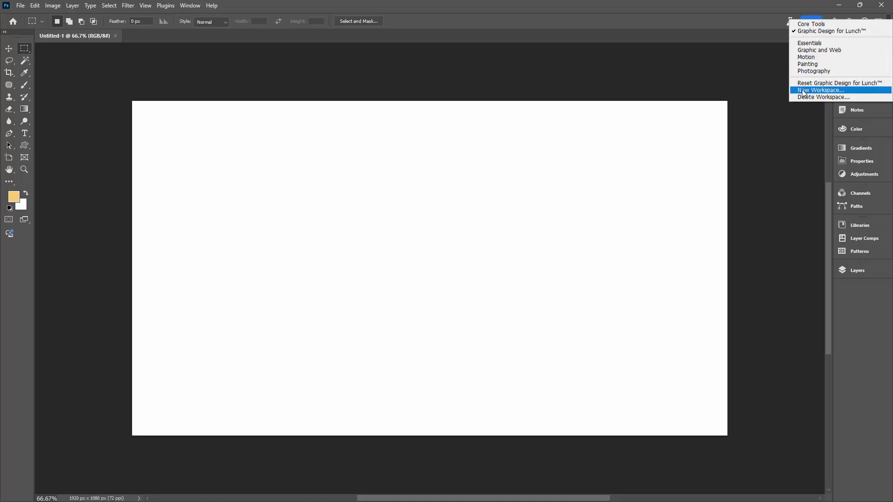
Save a new workspace 'Graphic Design for Lunch™' with Keyboard Shortcuts, Menus and Toolbar, confirming the replacement.
click(806, 91)
text(Graphic Design for Lunch™)
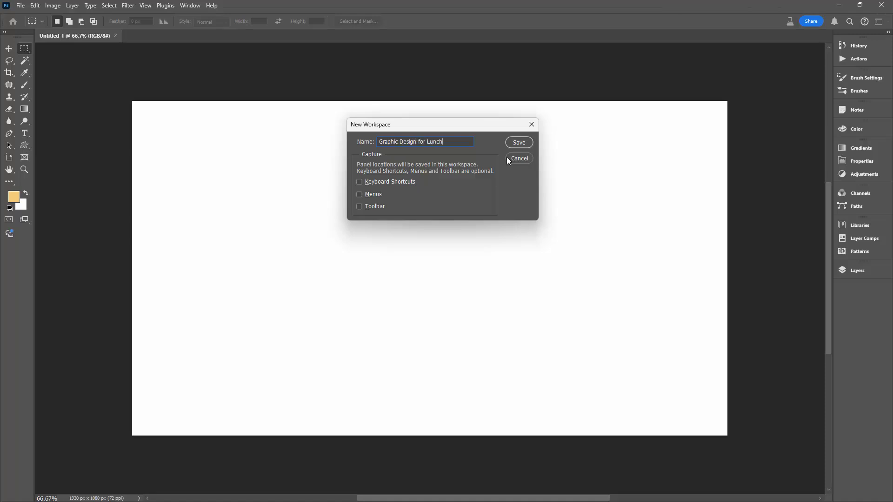
click(359, 182)
click(359, 194)
click(359, 206)
click(519, 143)
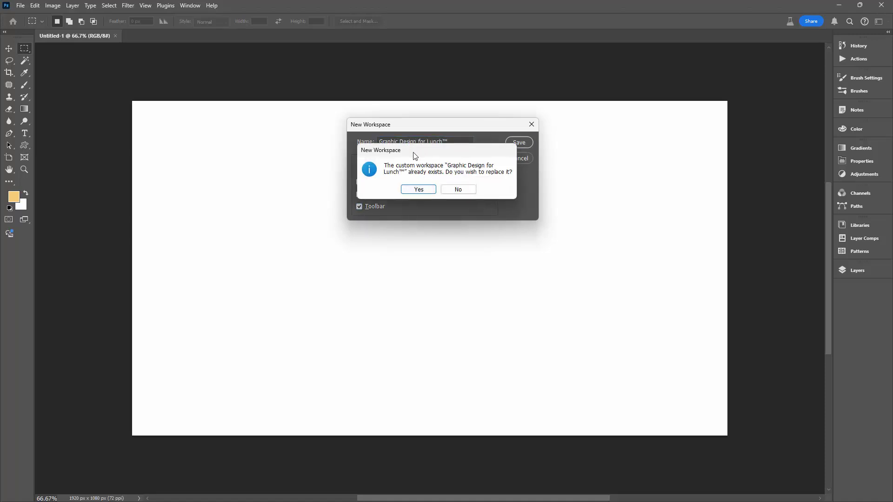
drag(416, 151, 417, 169)
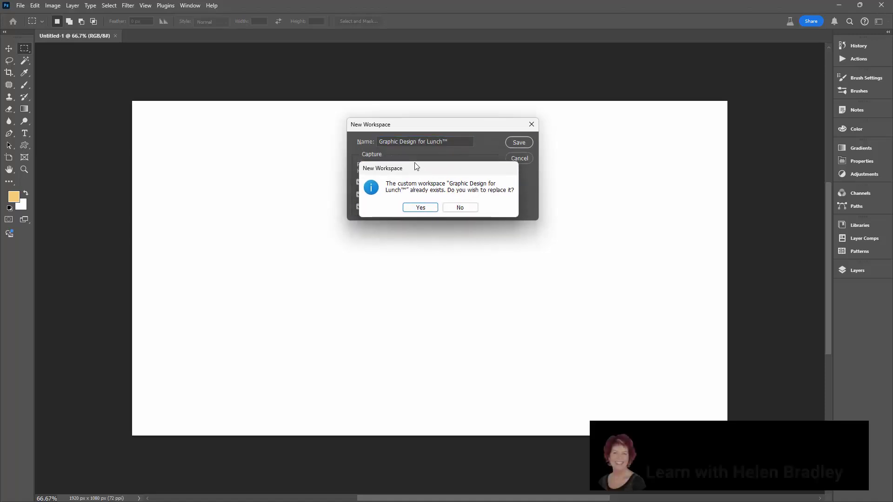
click(420, 207)
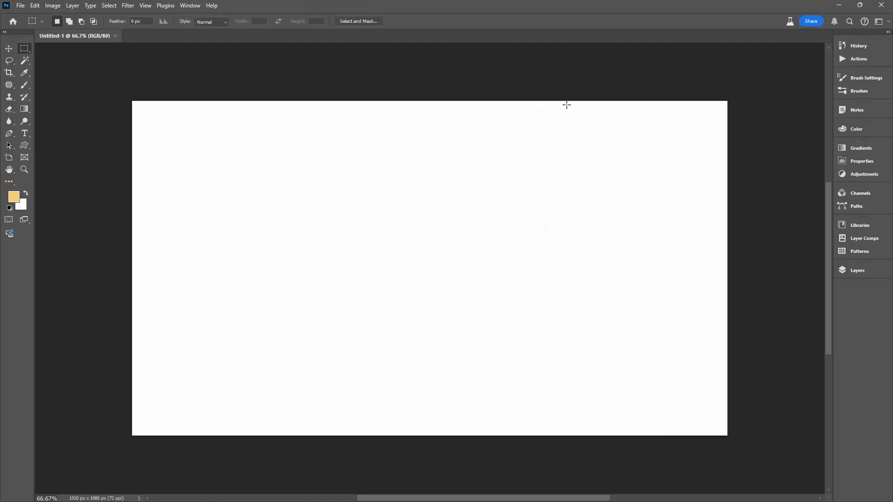